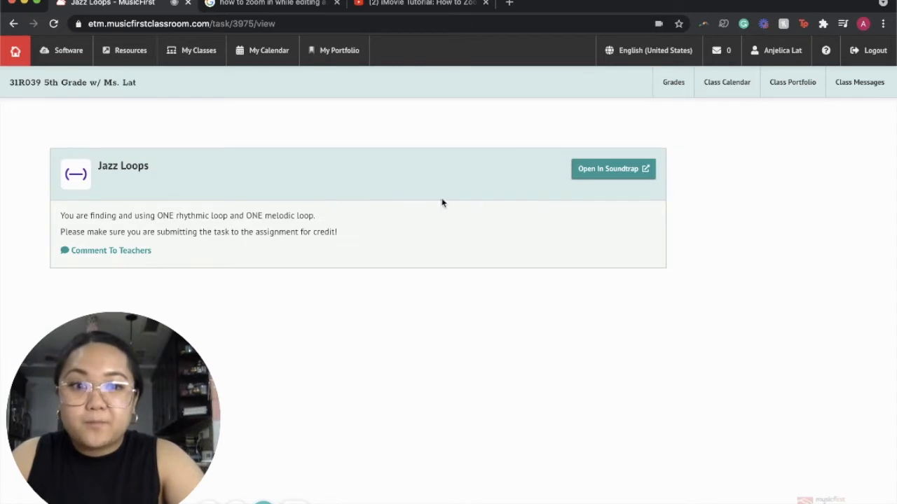
- Open the Jazz Loops assignment in Soundtrap and discard the unsaved changes from the last project
click(592, 177)
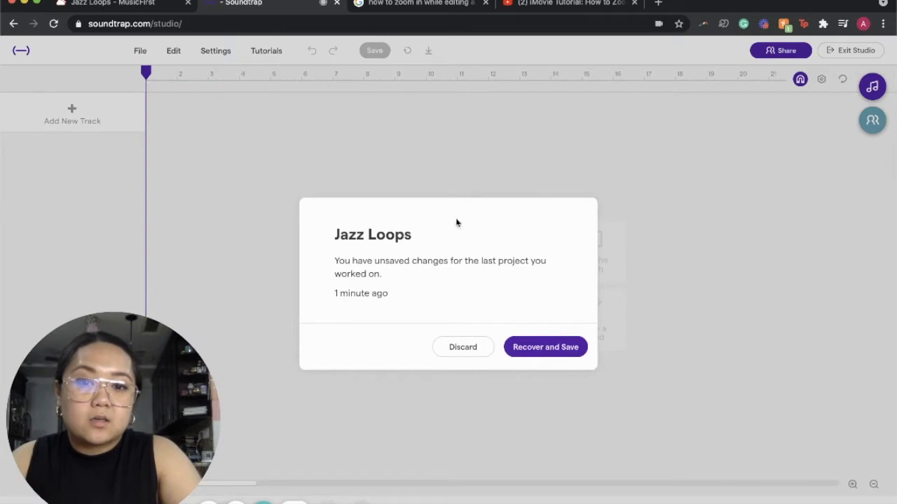
click(469, 347)
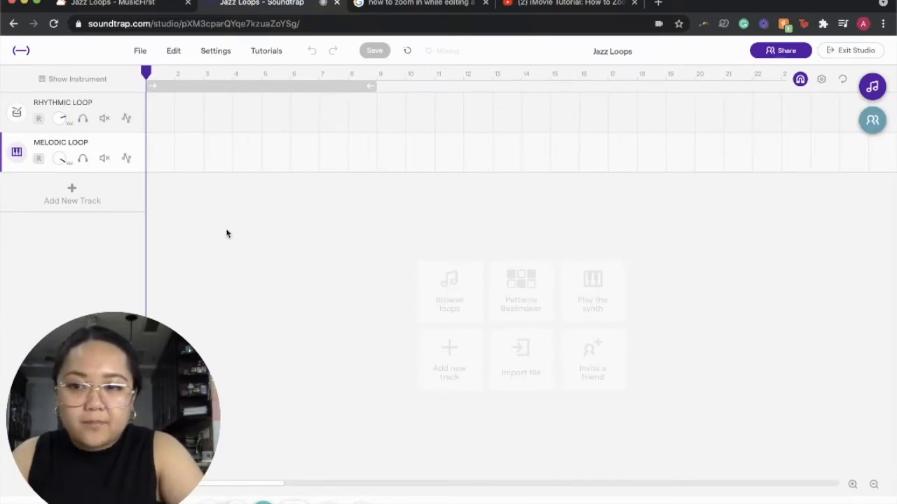
- Open the loop library, clear the Originals search filter and filter the loops by Jazz
click(72, 199)
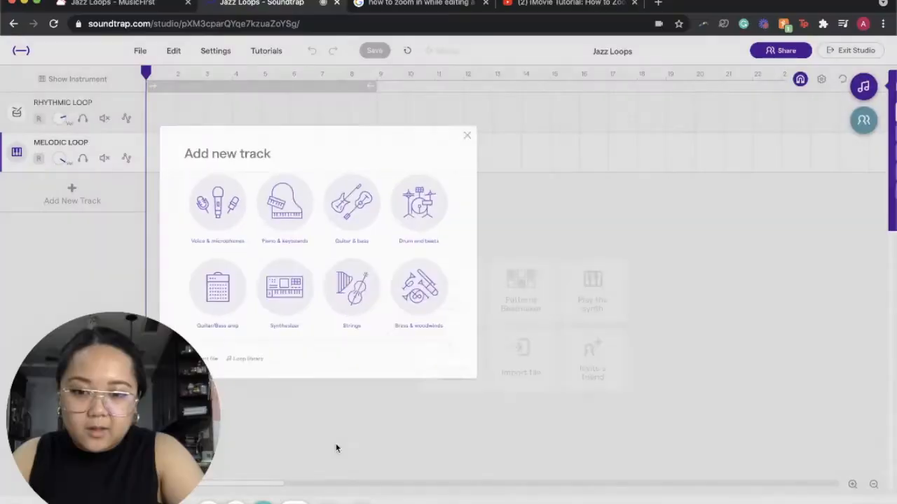
click(358, 417)
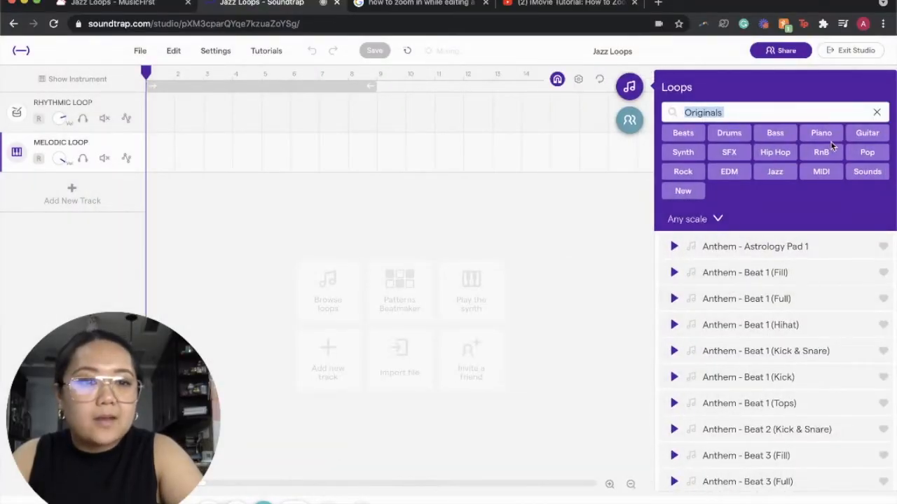
click(877, 113)
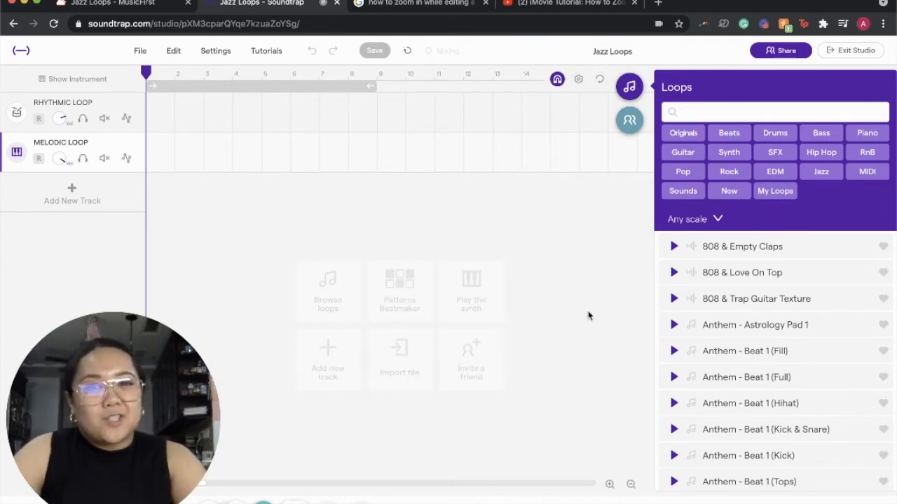
click(823, 175)
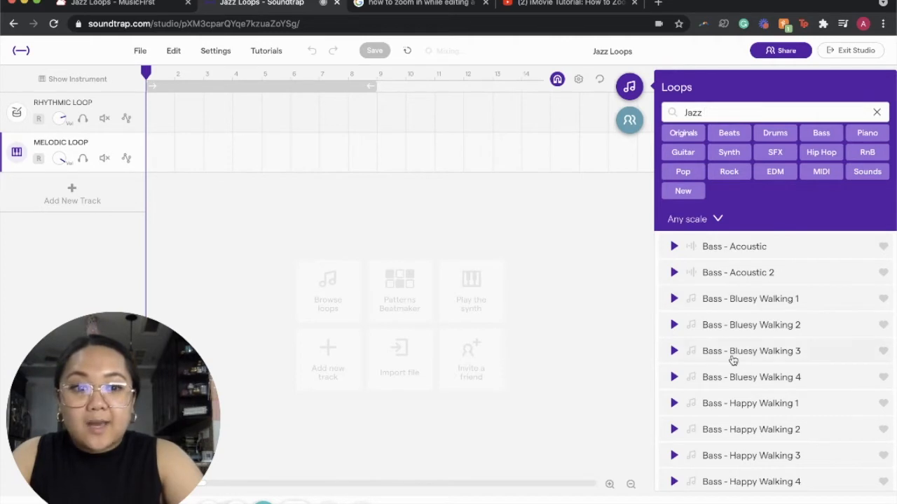
- Audition the Bolero and Bossy Bossa 1 jazz drum loops and add Drums - Bossy Bossa 1 as a new track
scroll(733, 360, down, 3)
scroll(732, 360, down, 12)
scroll(732, 360, down, 4)
scroll(732, 360, up, 5)
scroll(732, 360, down, 5)
scroll(728, 315, up, 2)
scroll(729, 317, up, 1)
scroll(729, 317, down, 5)
scroll(729, 316, down, 3)
scroll(728, 317, up, 1)
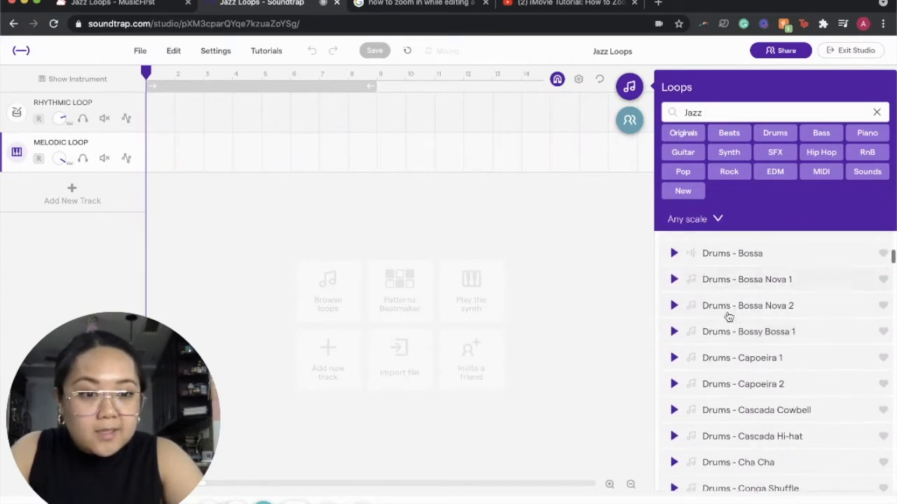
scroll(729, 316, up, 1)
scroll(674, 273, up, 1)
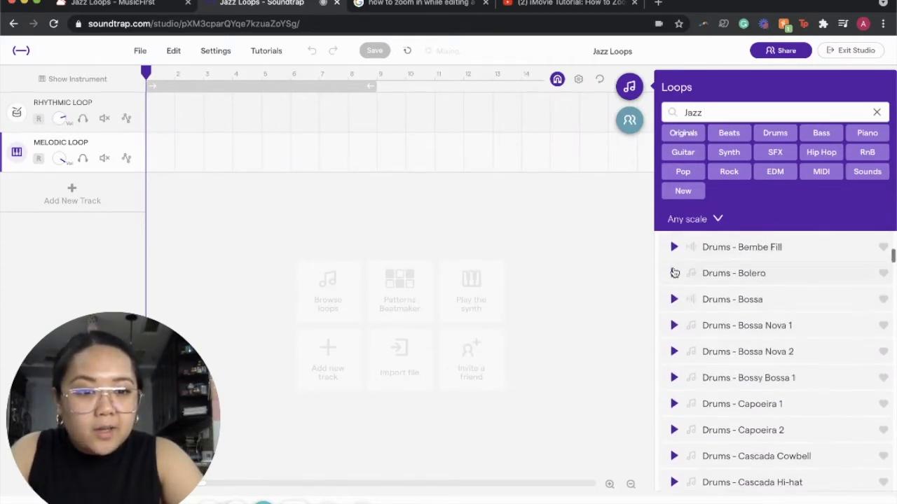
click(674, 274)
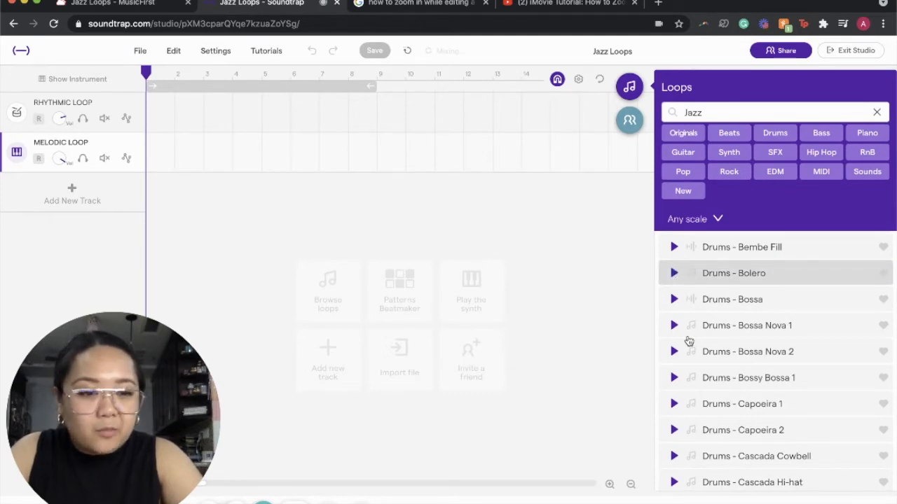
click(674, 378)
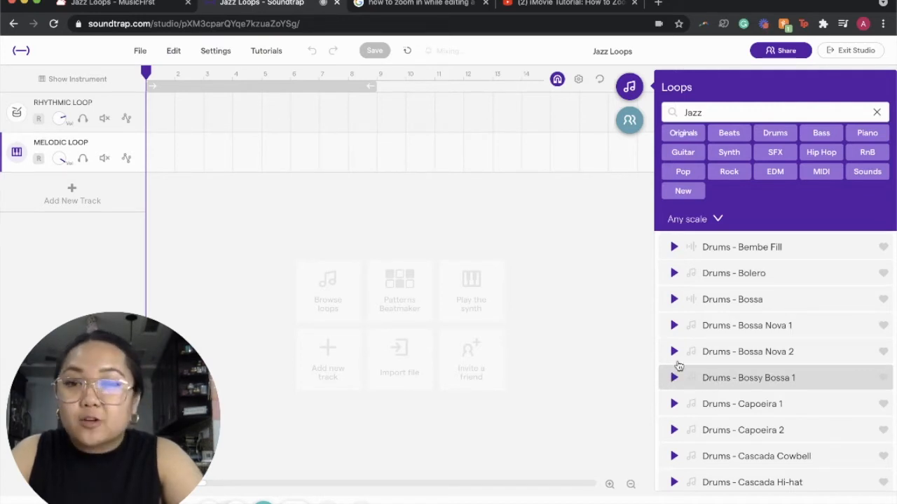
double_click(729, 379)
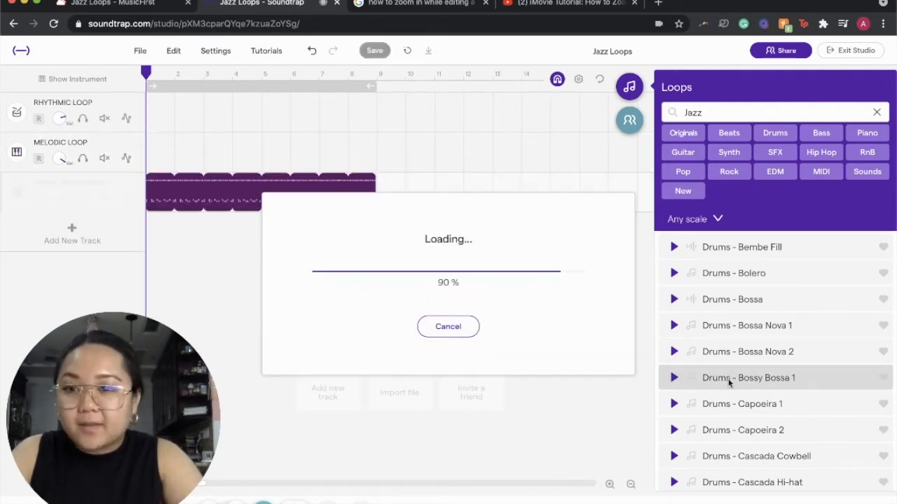
key(space)
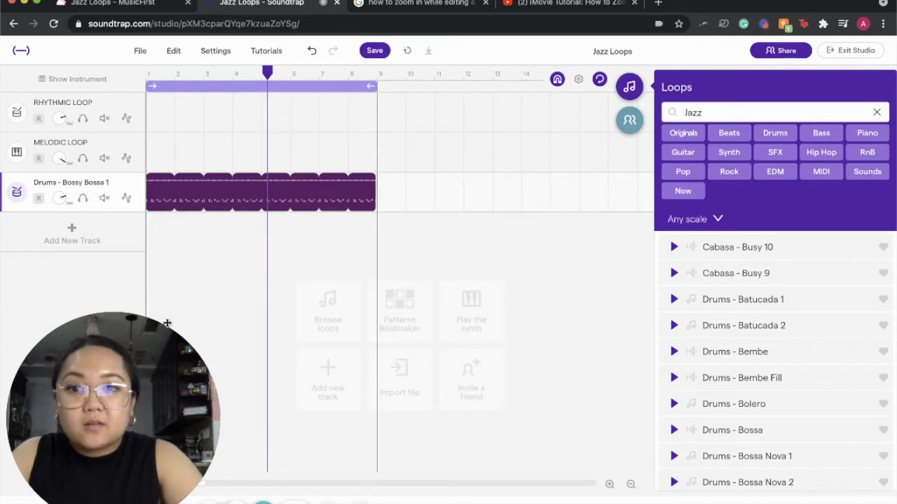
- Preview the suggested loops Bass - Tumbao 2, Flute - Dreamy Waves, Piano - Indie Soul Rhodes 1, Piano - Jazzy Samba 1 and Bass - Kingston 4
scroll(759, 295, up, 10)
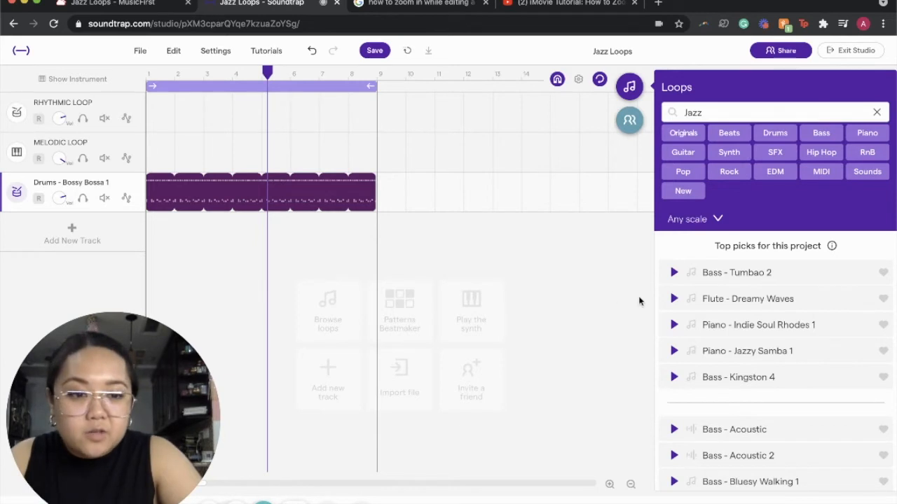
click(675, 273)
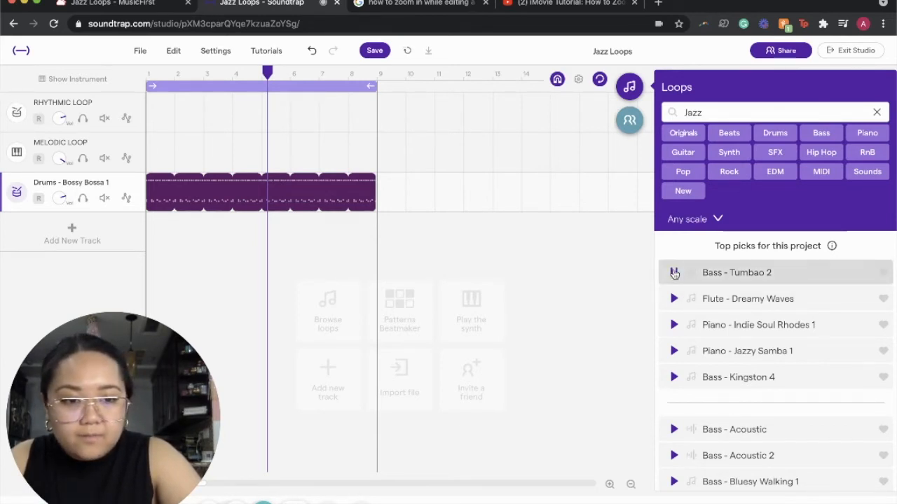
click(674, 299)
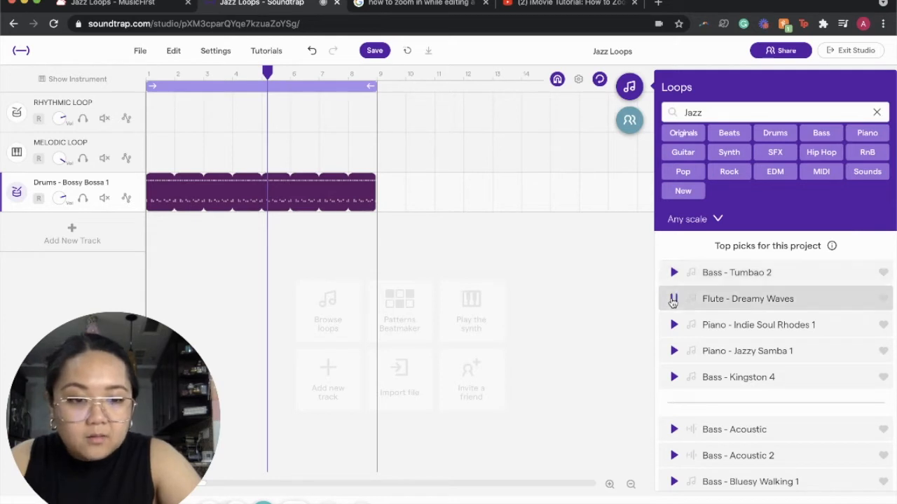
click(674, 324)
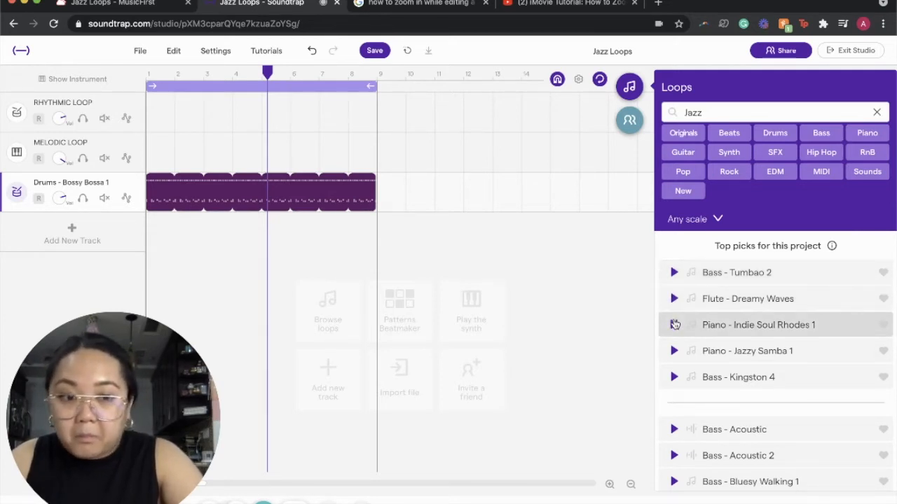
click(674, 352)
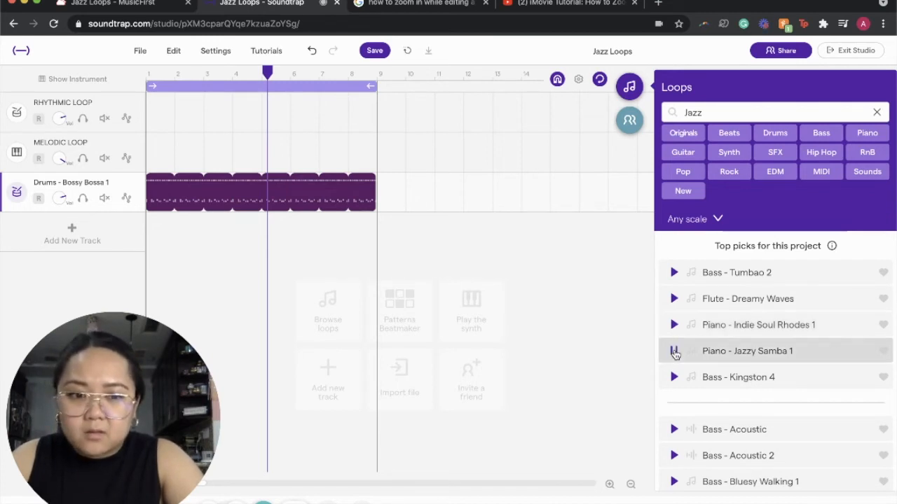
click(674, 354)
click(674, 378)
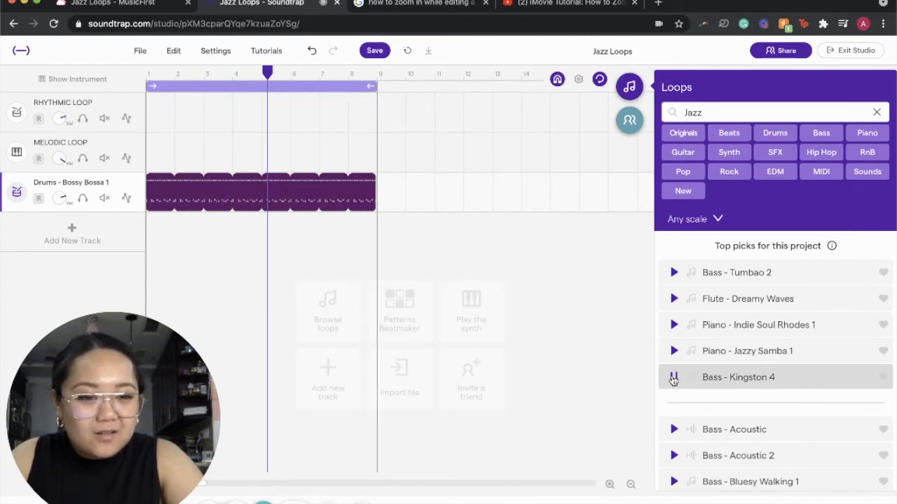
- Add the Piano - Jazzy Samba 1 loop as a new track and play it together with the drums
double_click(721, 353)
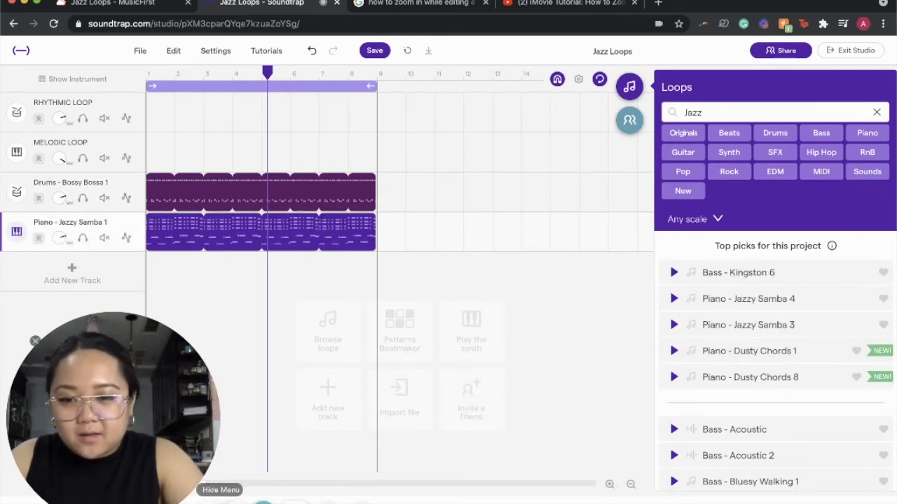
click(260, 503)
click(327, 503)
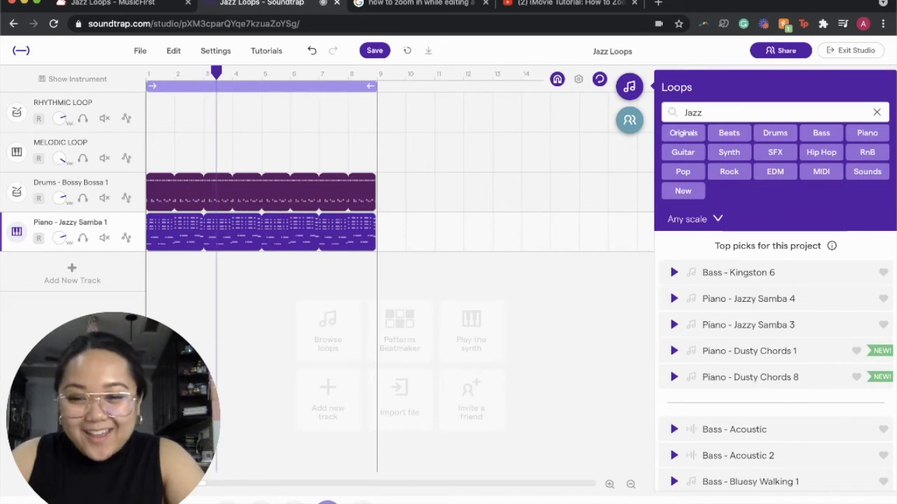
- Preview the suggested Jazzy Samba 3 and 4 and Dusty Chords 1 and 8 piano loops, and add Piano - Dusty Chords 1 as a new track
mouse_move(298, 242)
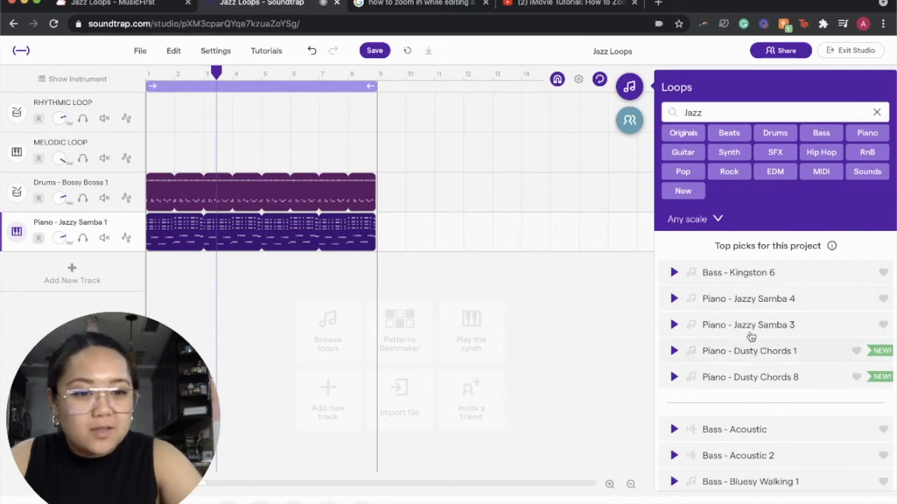
click(675, 326)
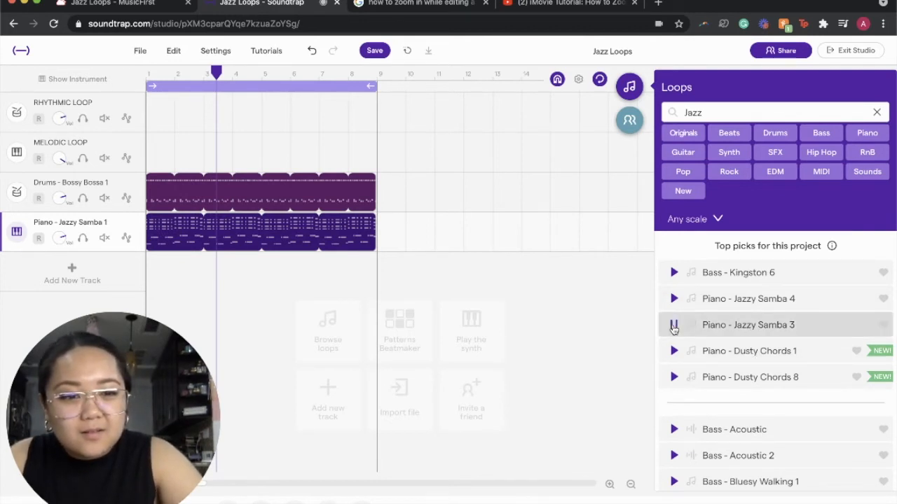
click(675, 299)
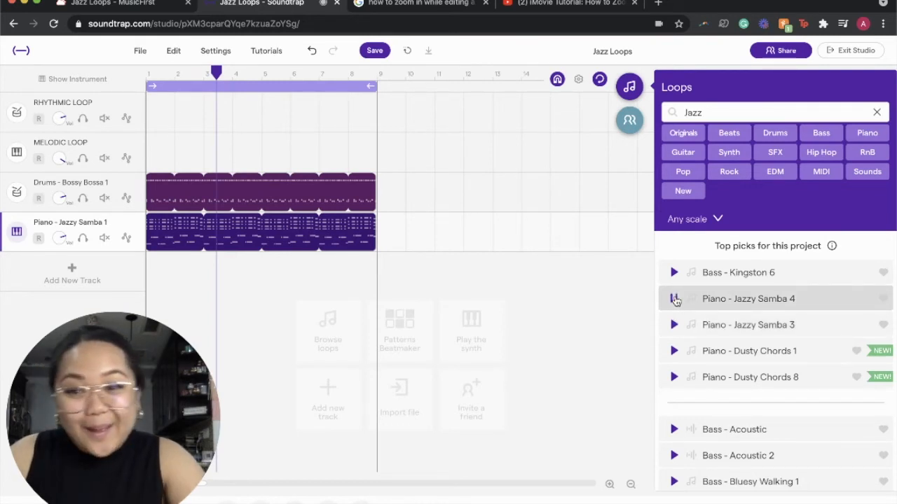
click(674, 352)
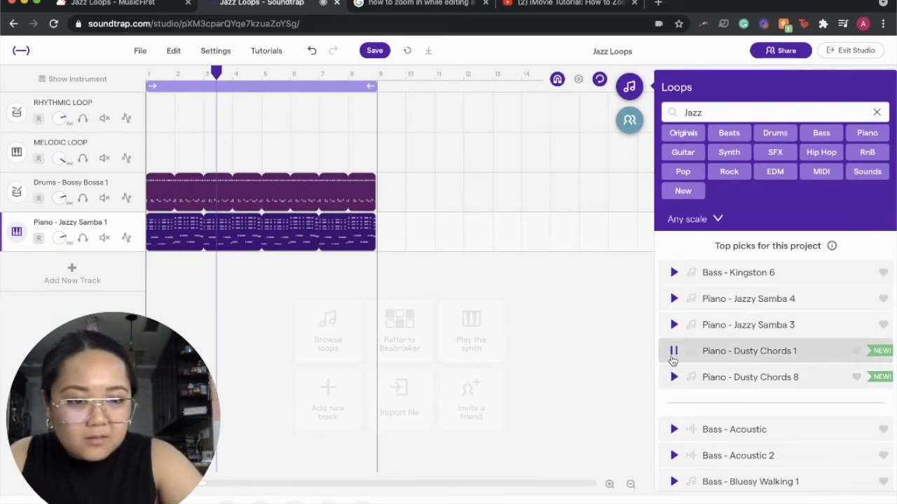
click(675, 379)
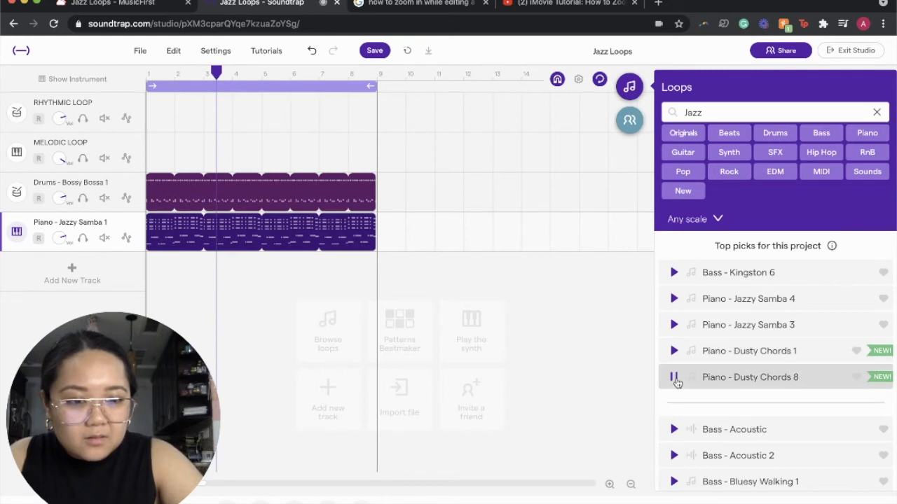
click(676, 379)
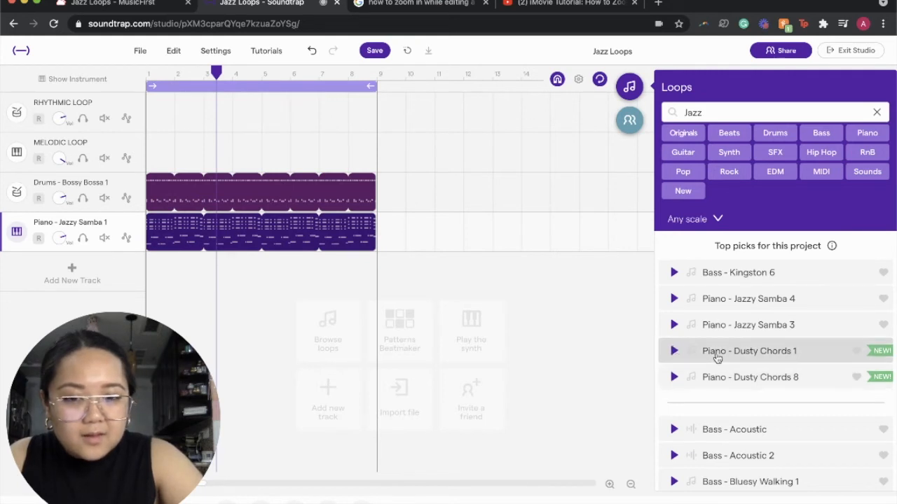
drag(451, 316, 352, 283)
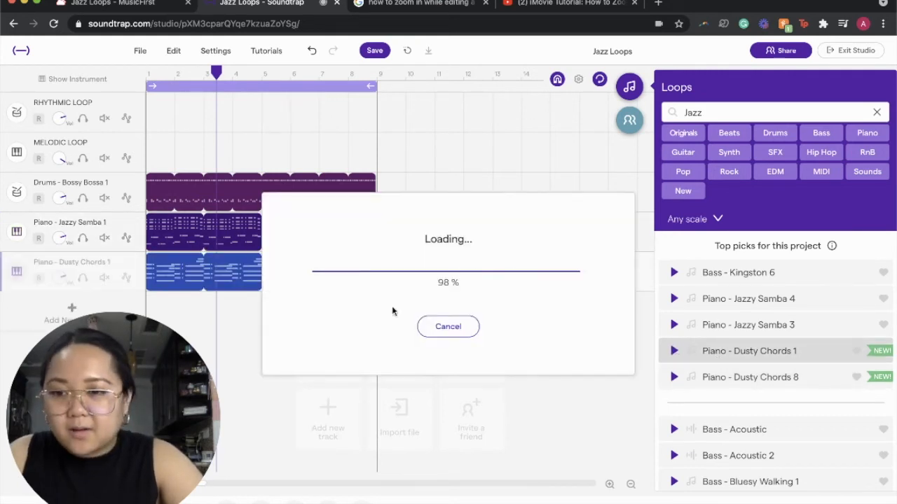
- Delete the Piano - Jazzy Samba 1 loop region and play the drums together with Dusty Chords 1
right_click(176, 236)
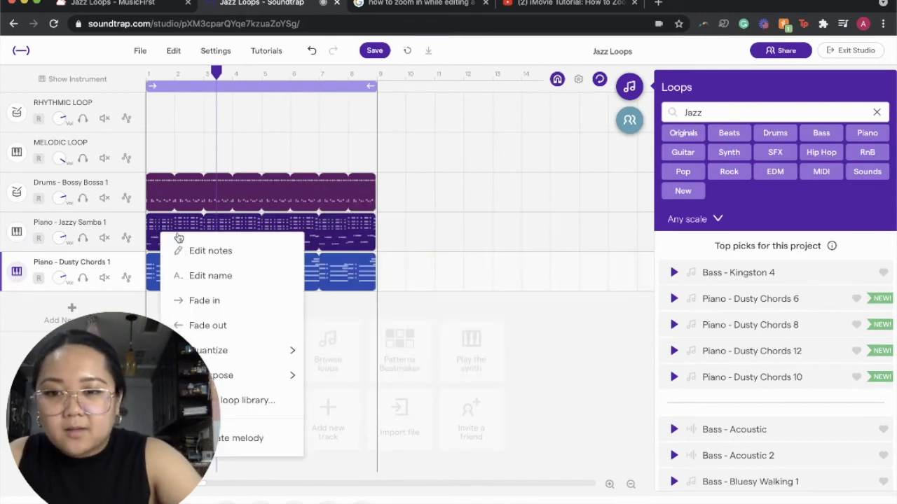
click(332, 236)
key(Delete)
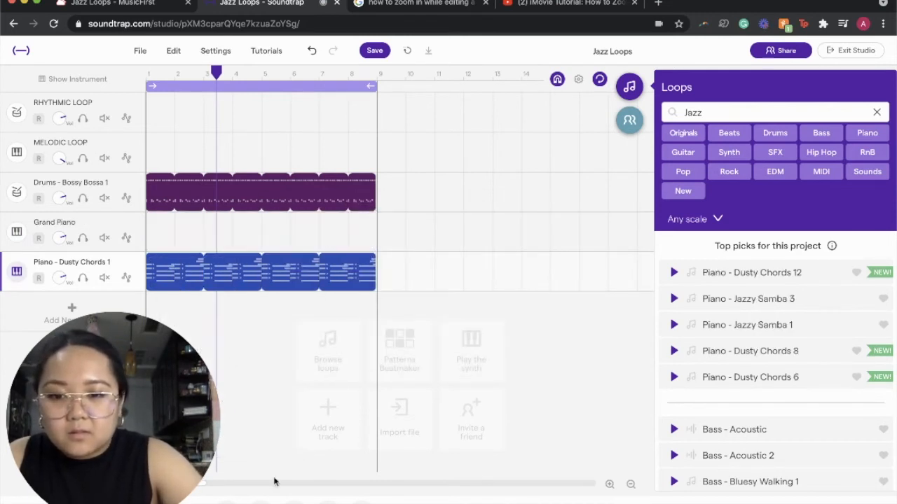
click(261, 503)
click(328, 503)
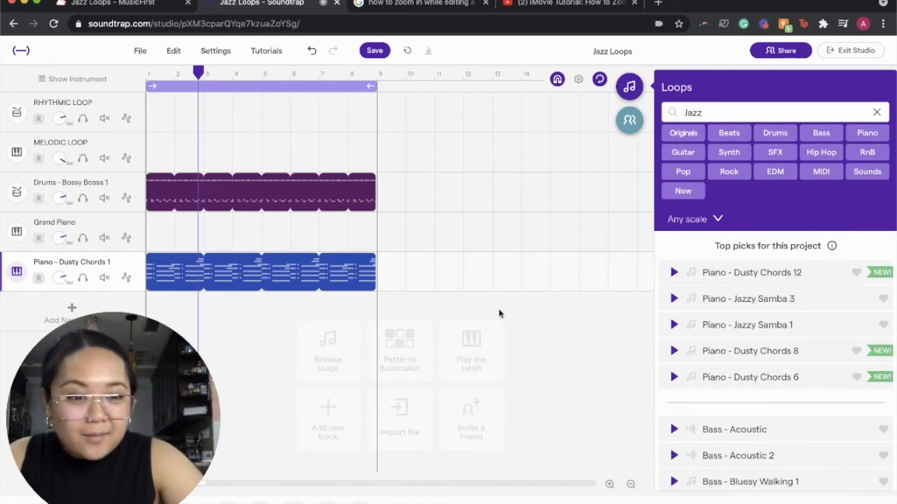
- Preview the suggested Piano - Jazzy Samba 3 loop and add it as a new track
click(673, 299)
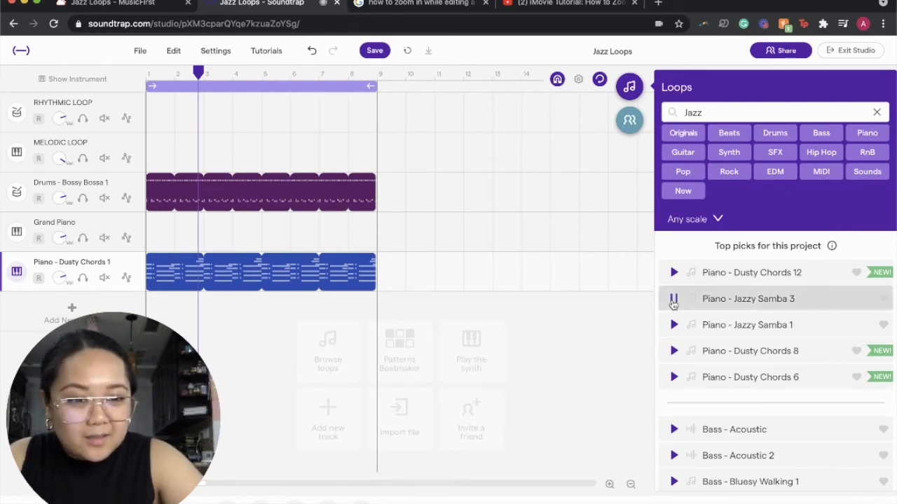
double_click(750, 300)
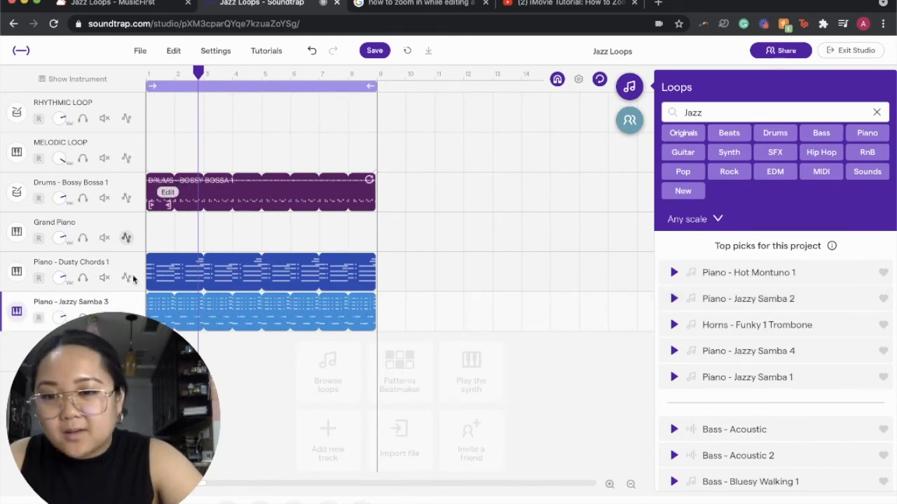
- Delete the empty Grand Piano track between the drums and Dusty Chords 1 tracks
scroll(193, 174, right, 1)
scroll(183, 175, left, 1)
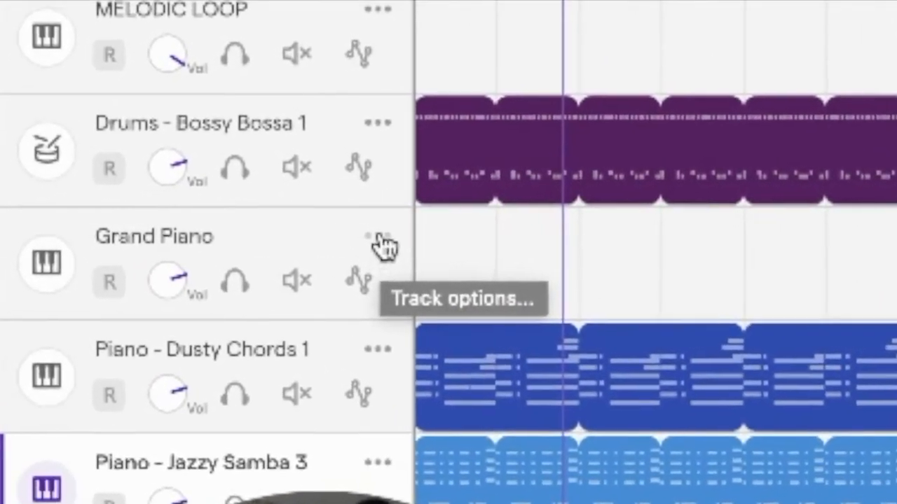
click(195, 233)
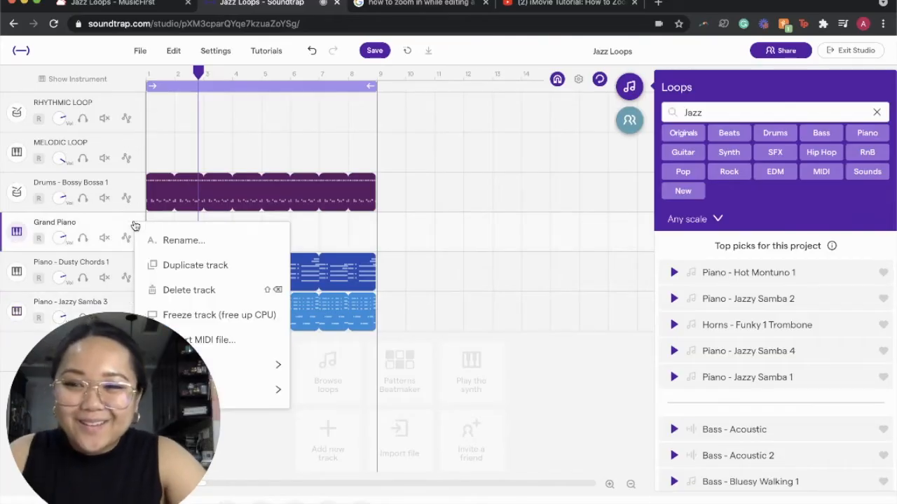
click(172, 290)
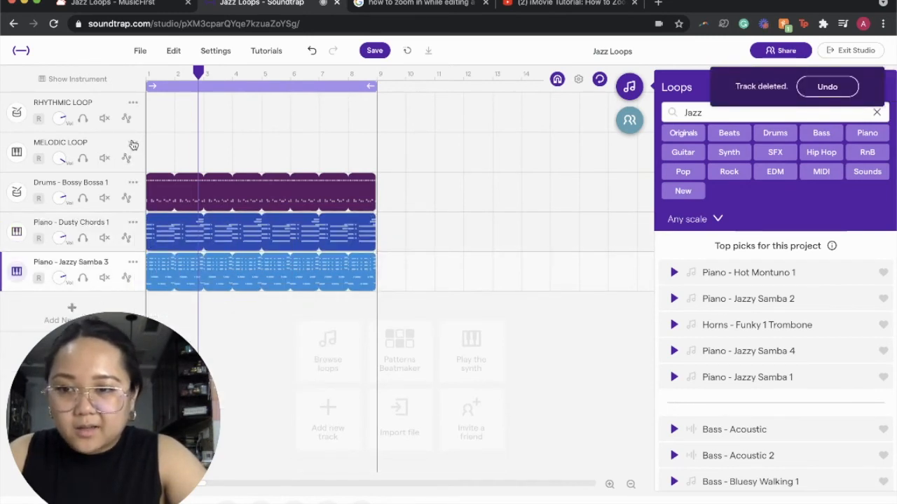
- Delete the empty MELODIC LOOP and RHYTHMIC LOOP tracks and the Piano - Dusty Chords 1 track
click(132, 143)
click(157, 208)
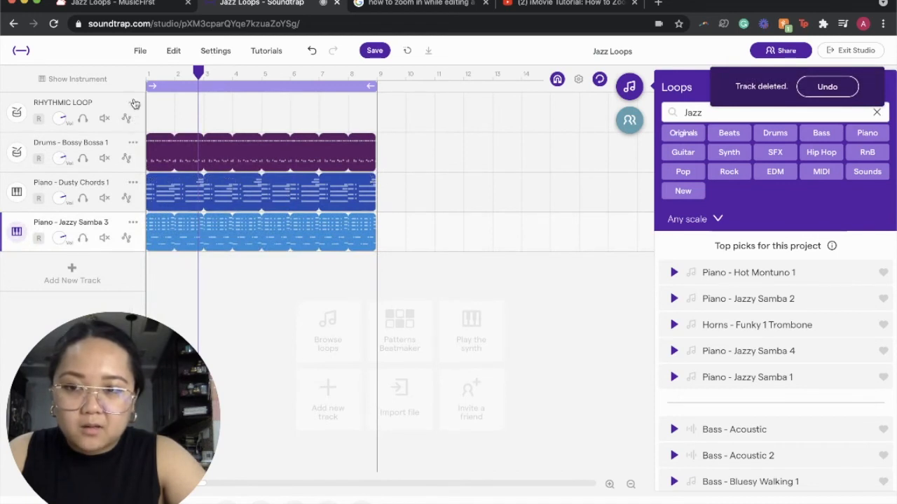
click(133, 103)
click(152, 169)
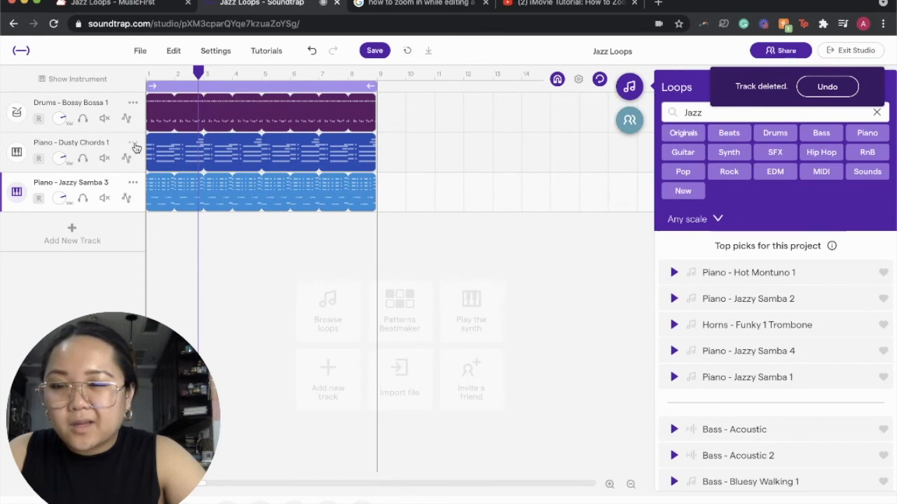
click(135, 144)
click(159, 210)
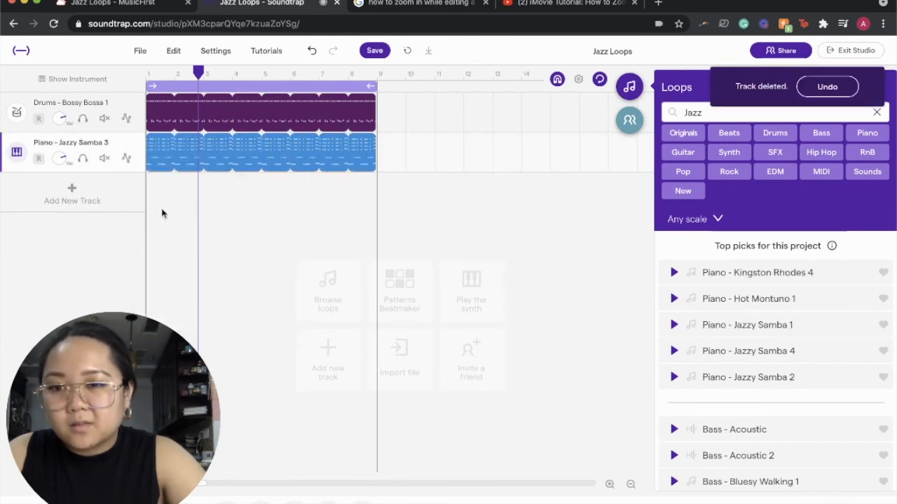
- Play the Bossy Bossa 1 drums together with Jazzy Samba 3 and preview the suggested Piano - Hot Montuno 1 loop
click(261, 503)
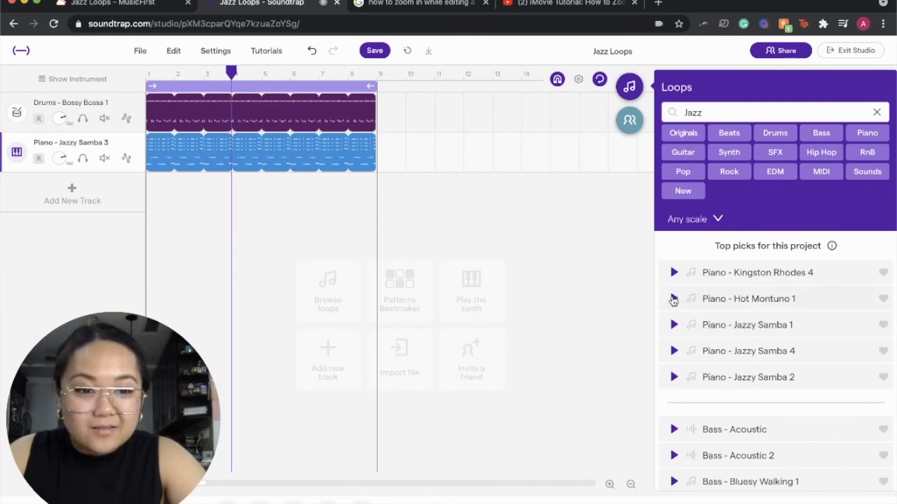
click(672, 299)
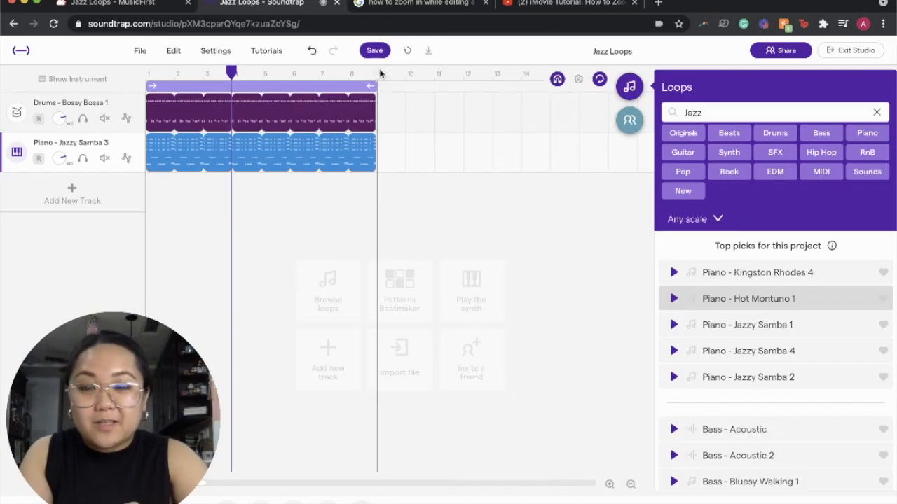
- Save the project and submit it for the MusicFirst Online Classroom task Jazz Loops
click(375, 52)
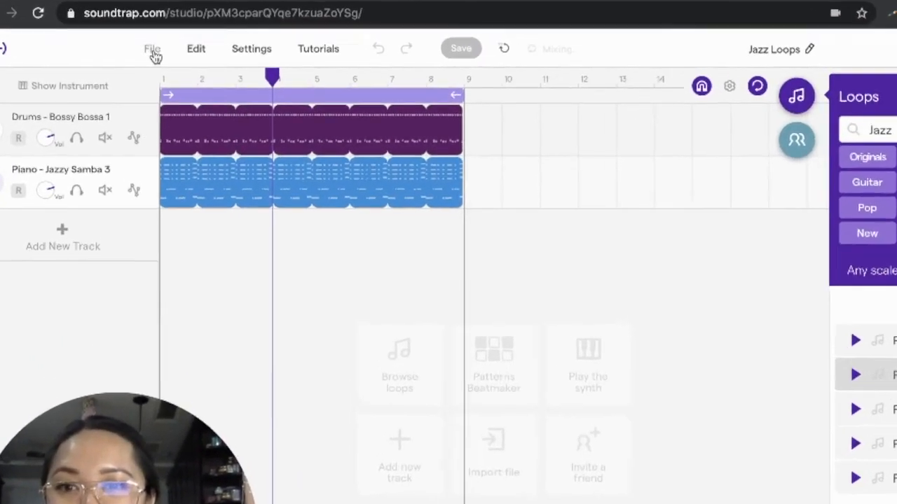
click(142, 53)
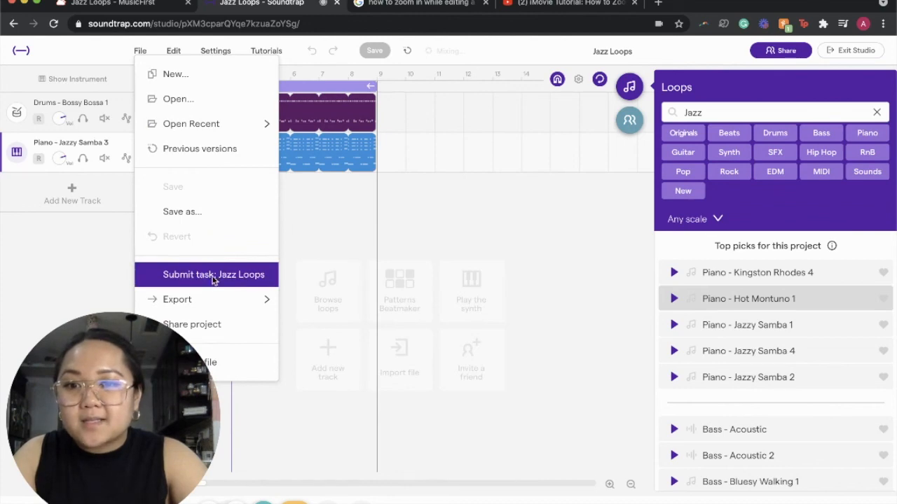
click(214, 275)
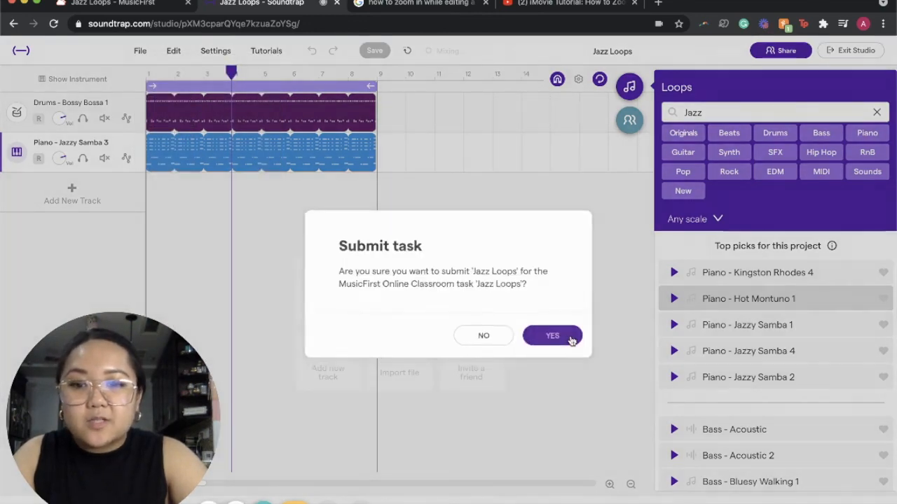
click(571, 339)
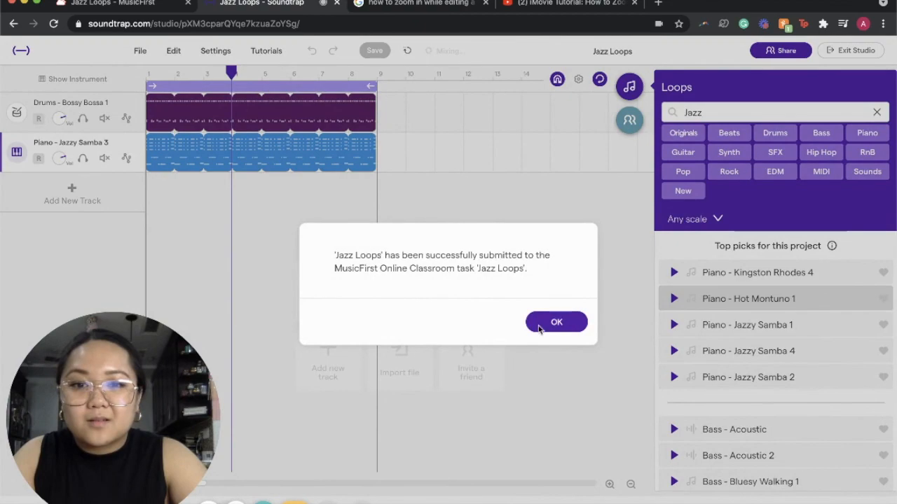
click(557, 322)
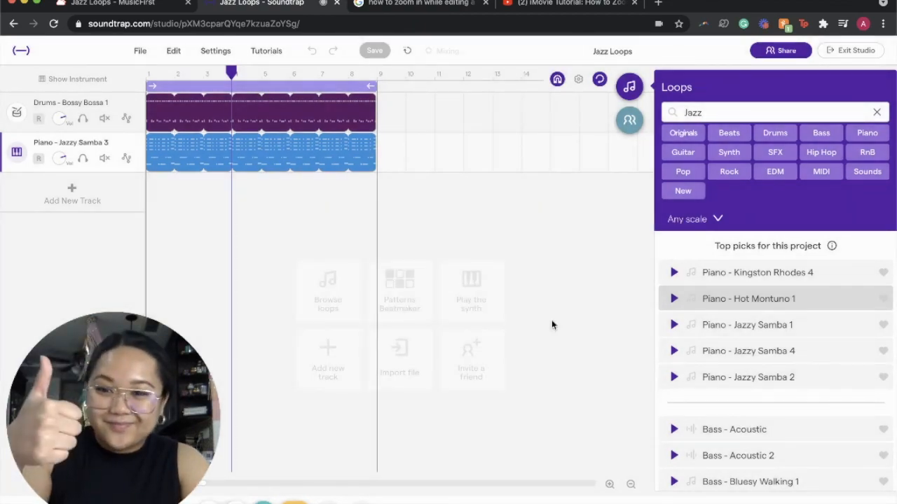